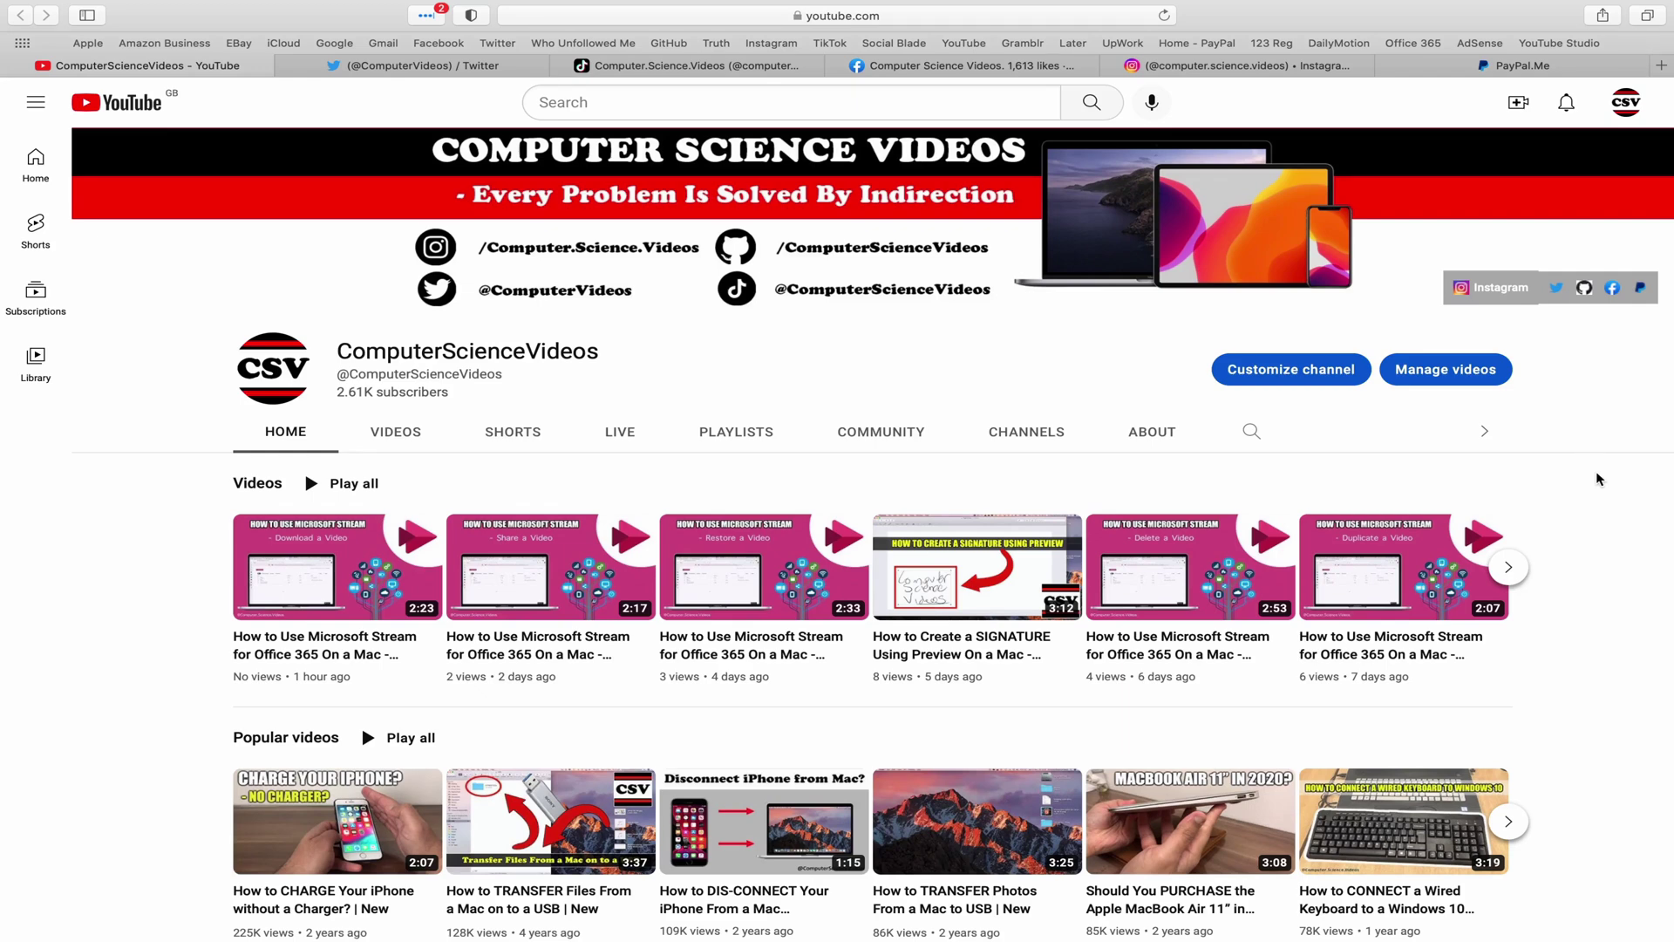
Visit the Twitter, TikTok, Facebook, Instagram and PayPal.Me tabs in turn in Safari
left_click(393, 67)
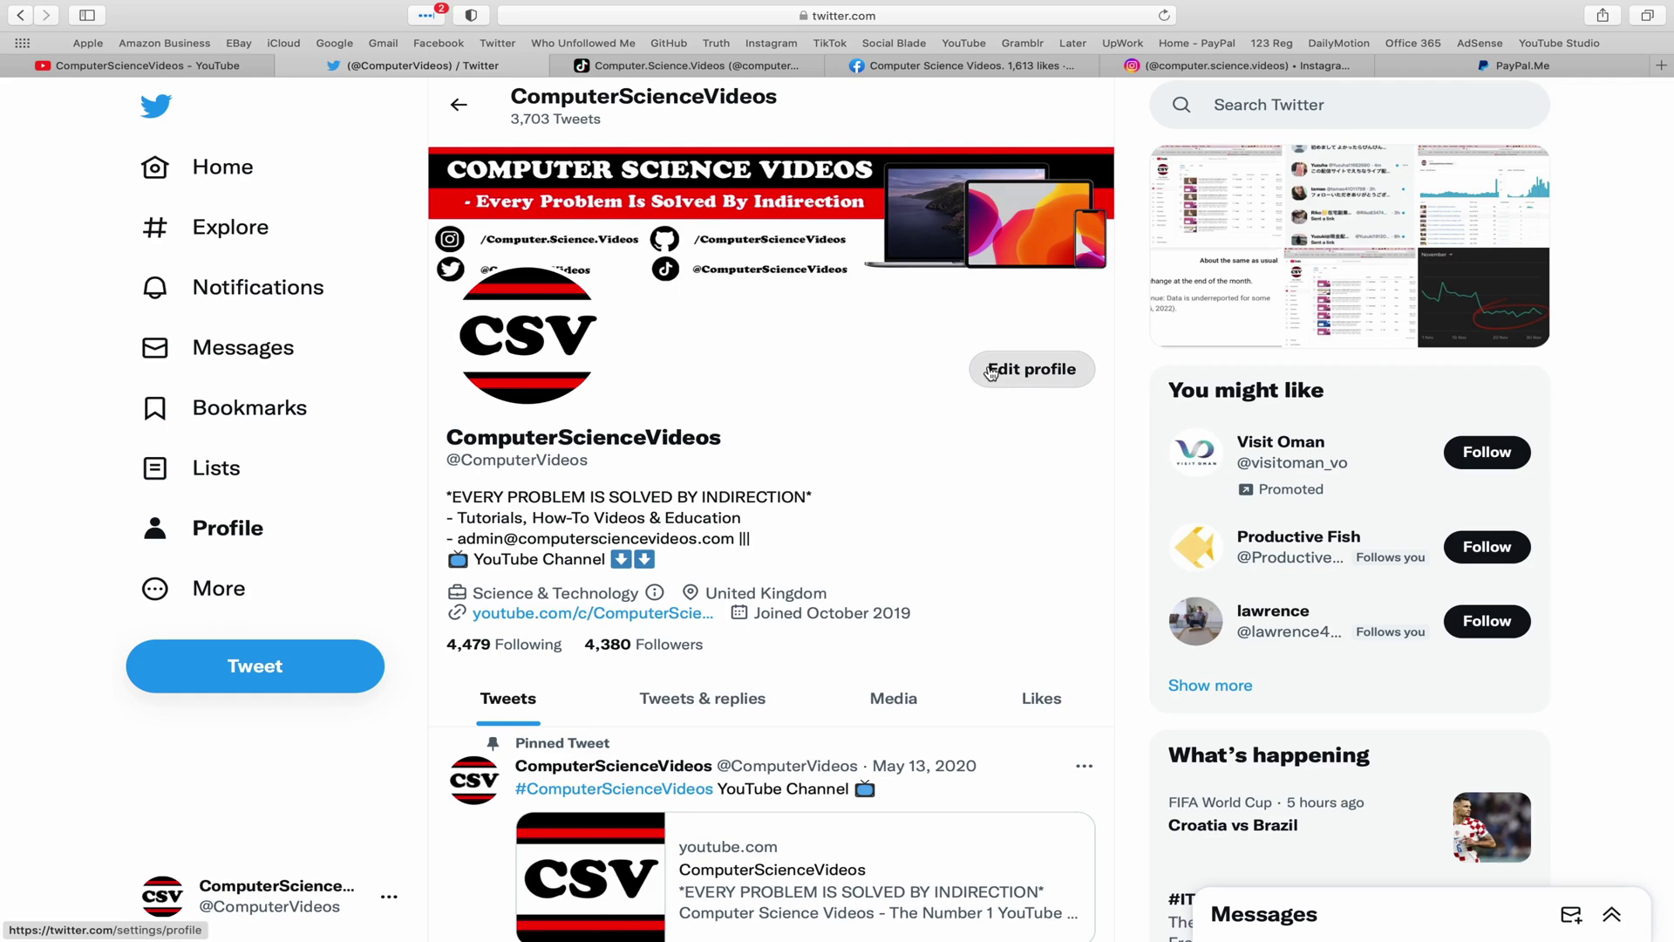
left_click(731, 69)
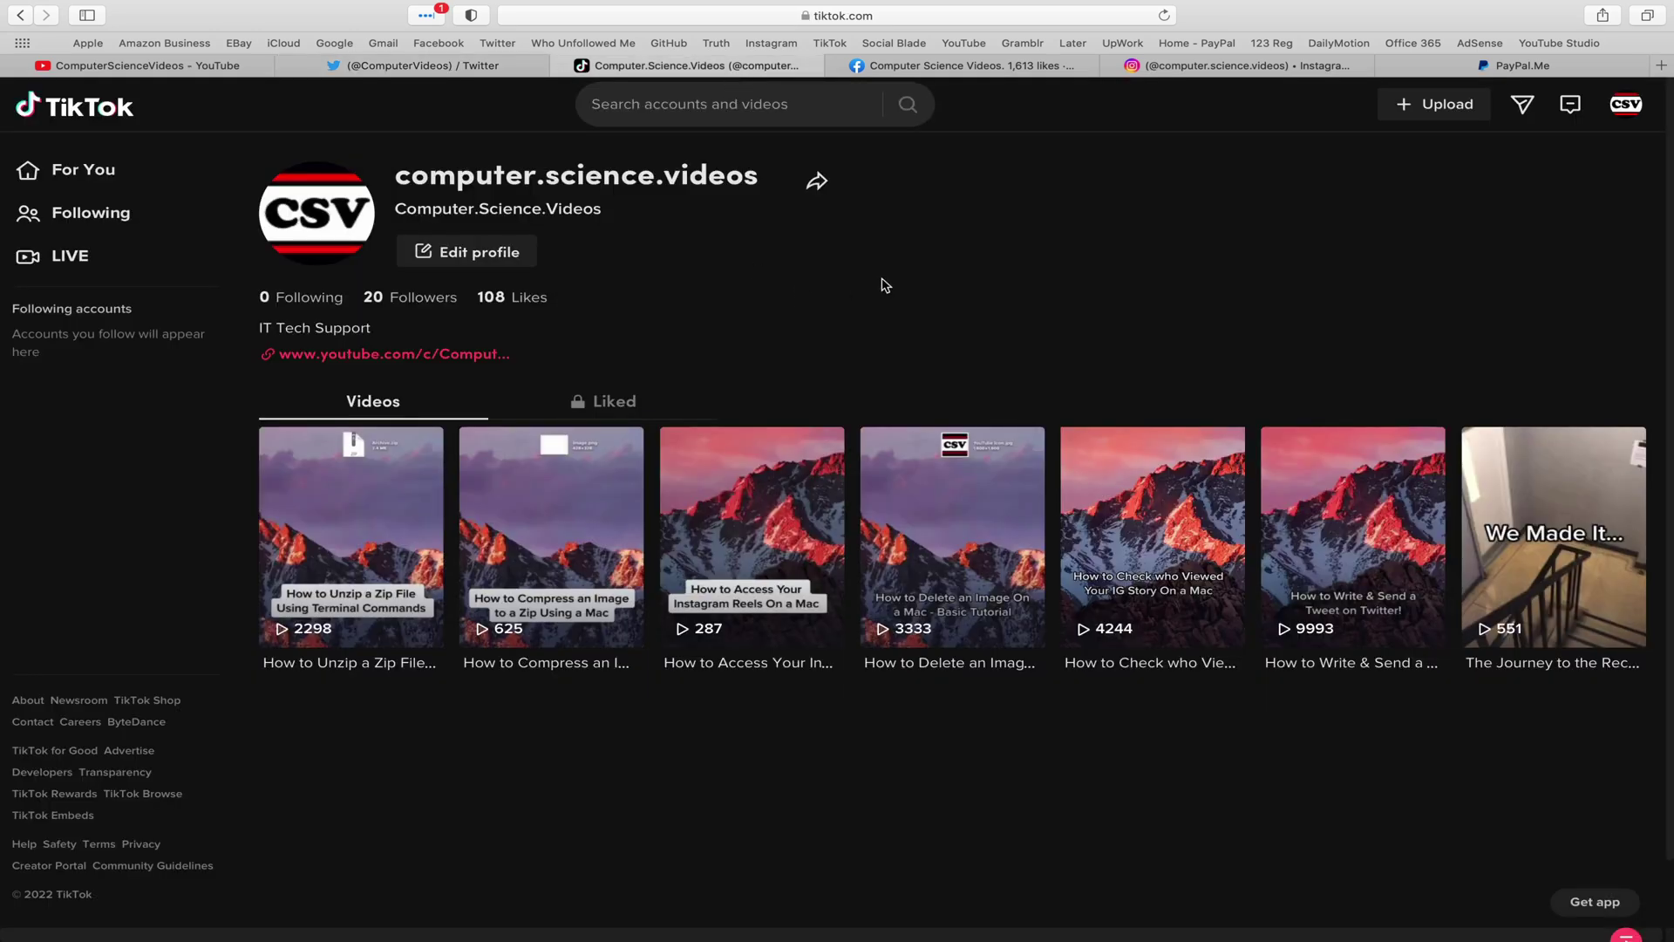
left_click(968, 65)
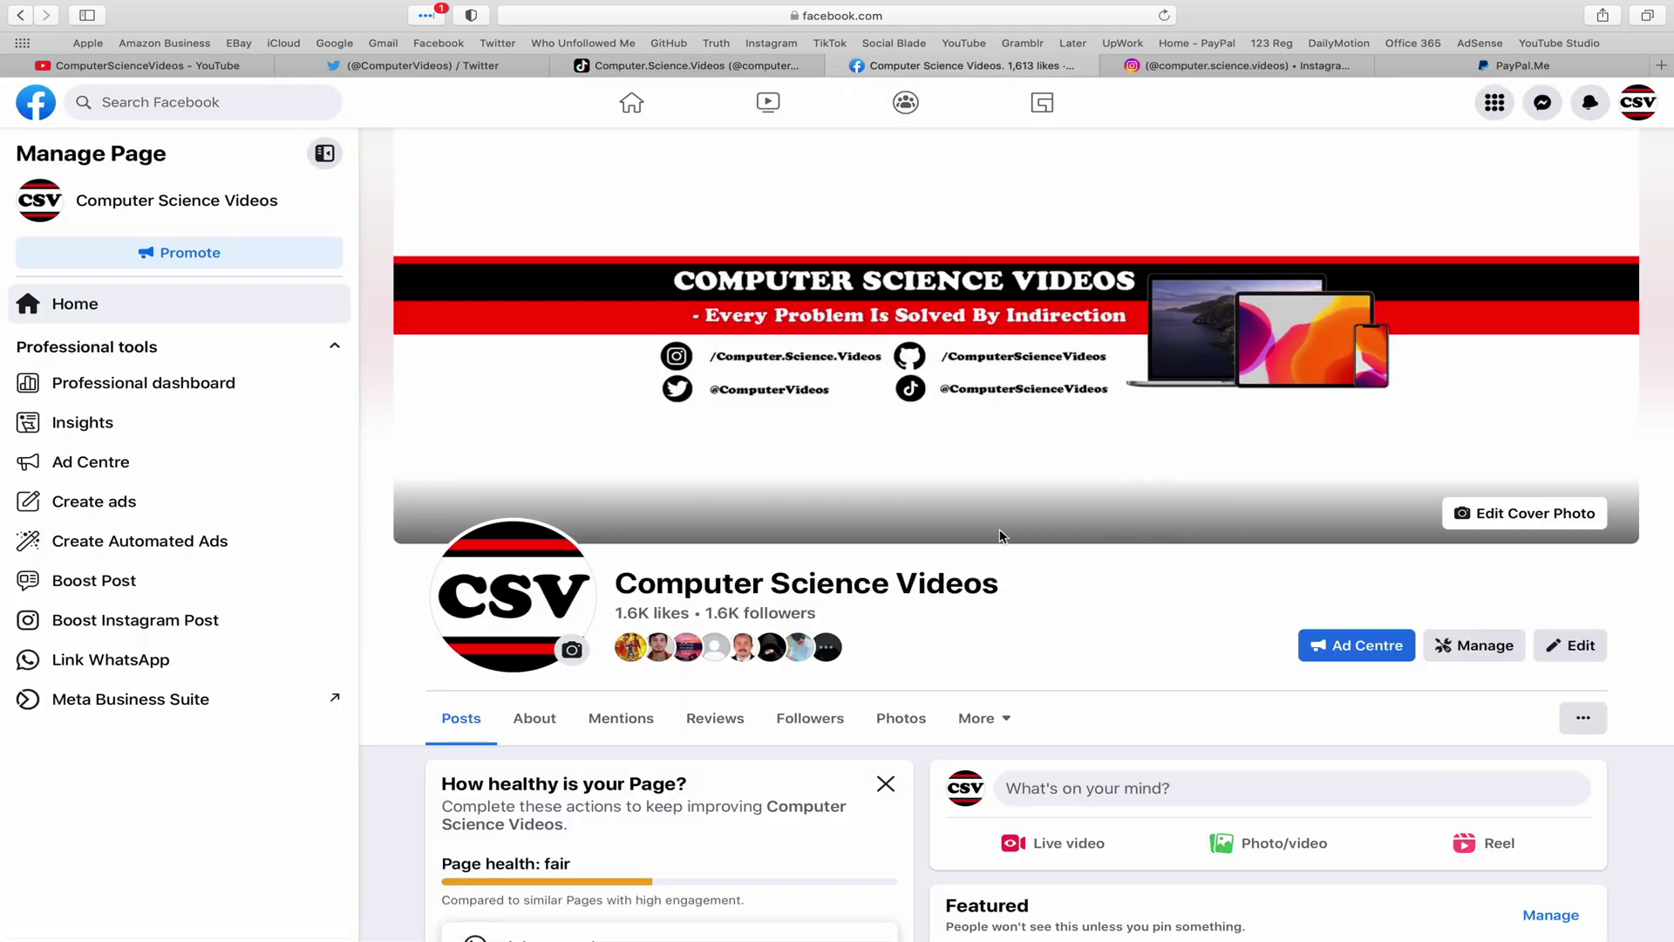
left_click(1245, 64)
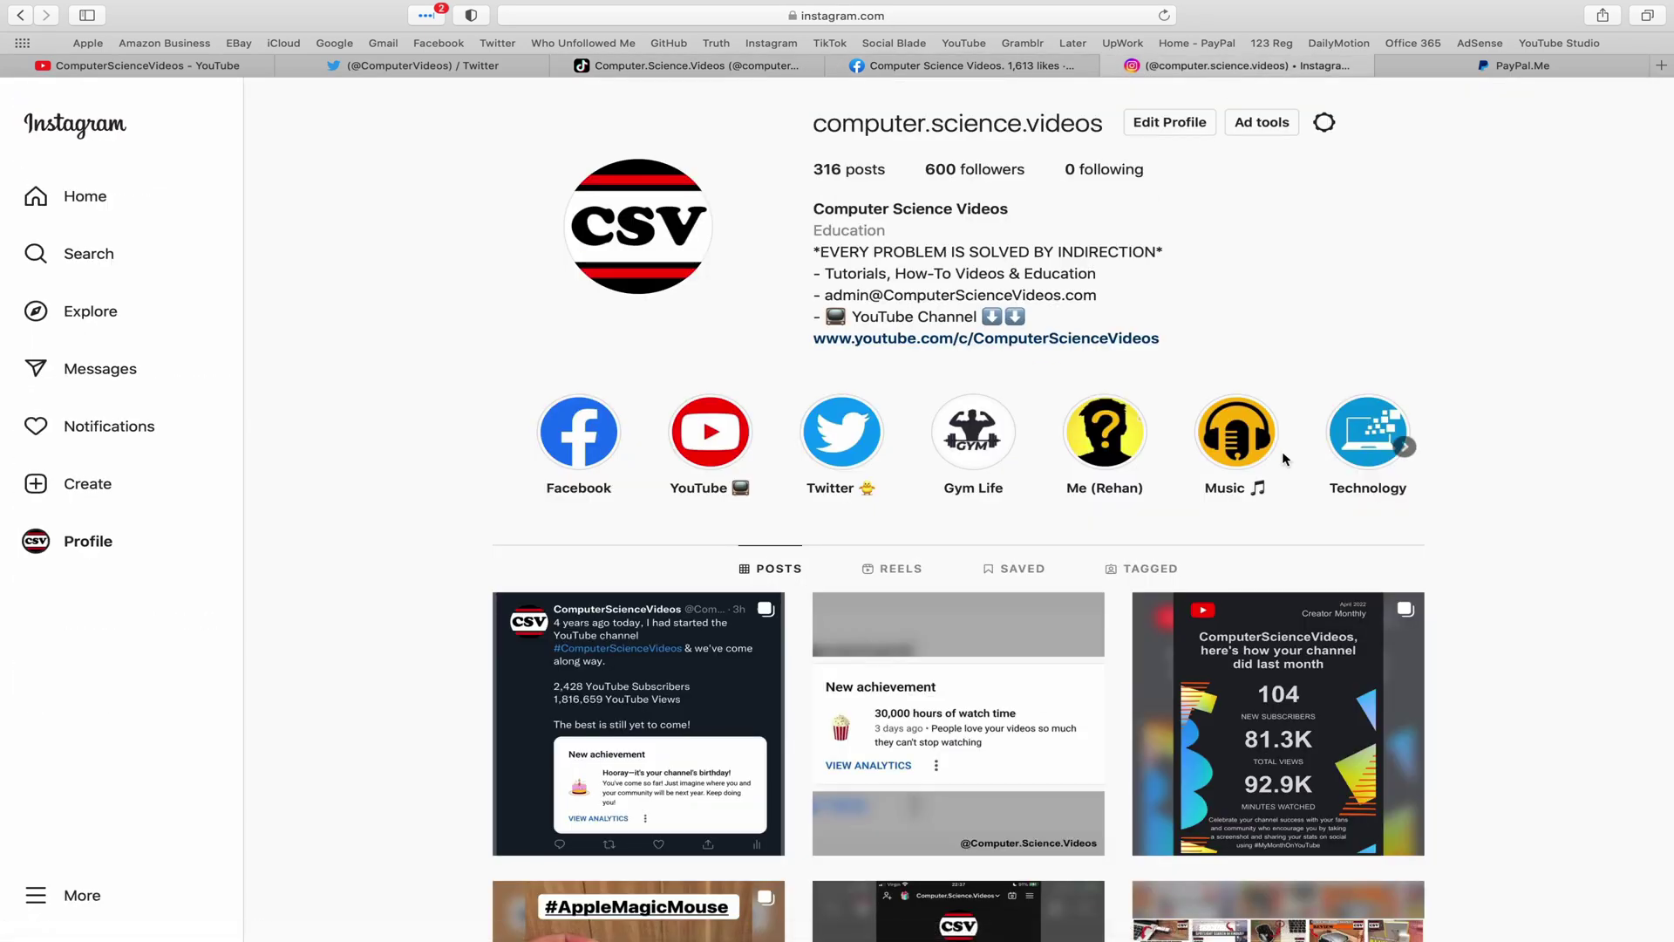
left_click(1569, 67)
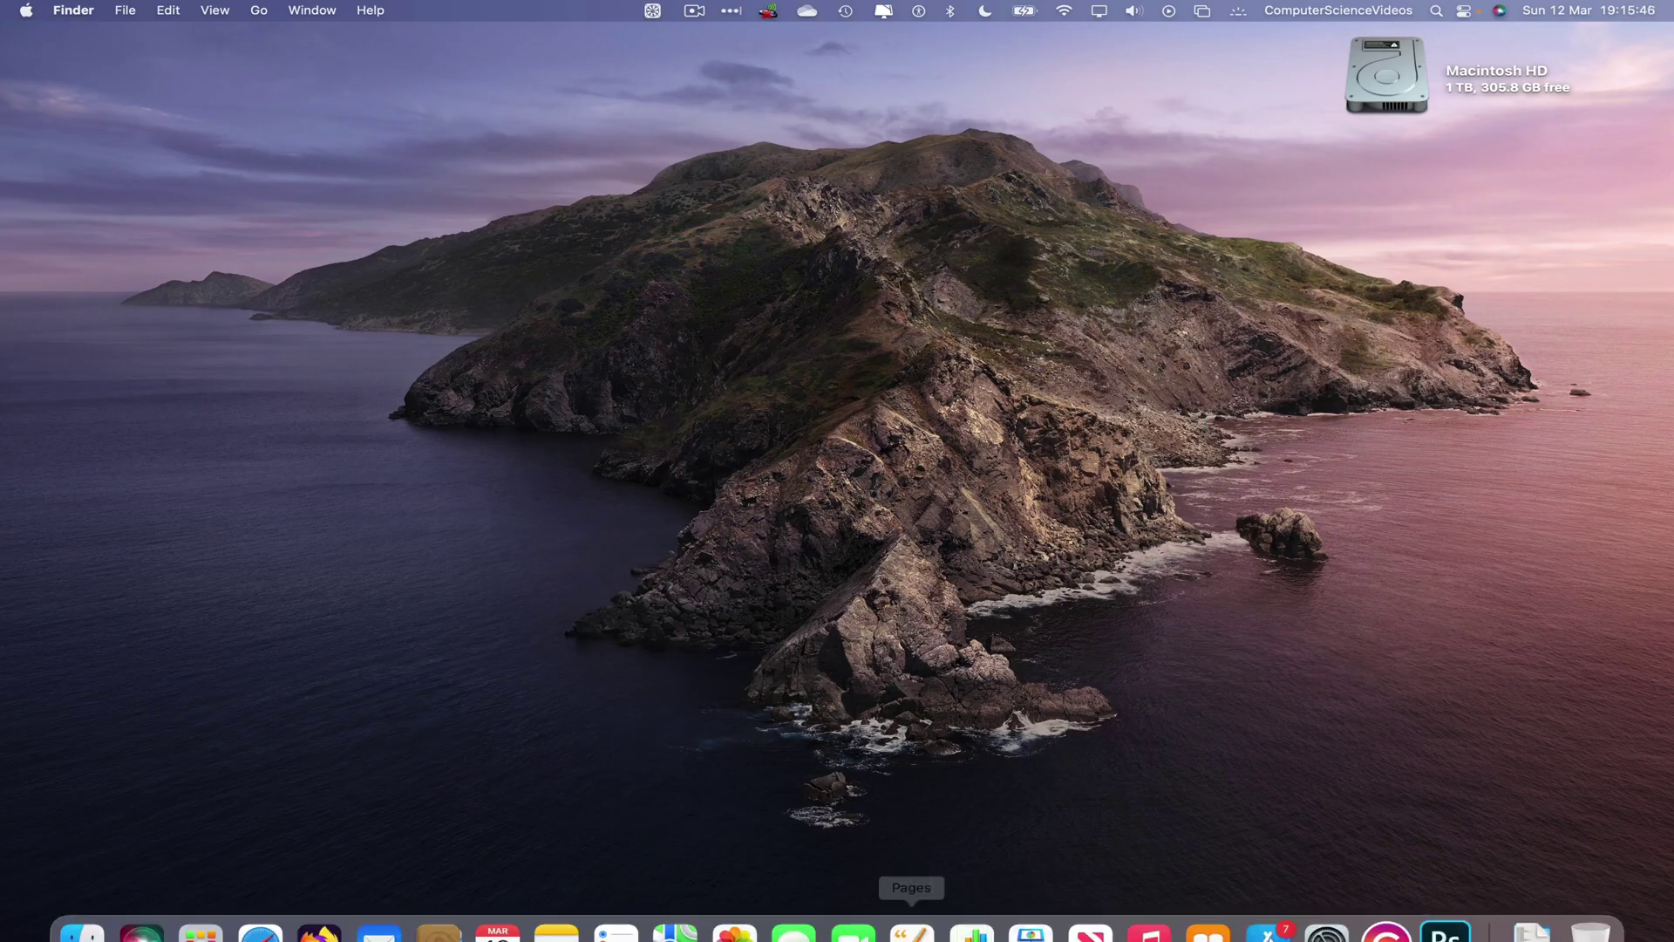
mouse_move(497, 906)
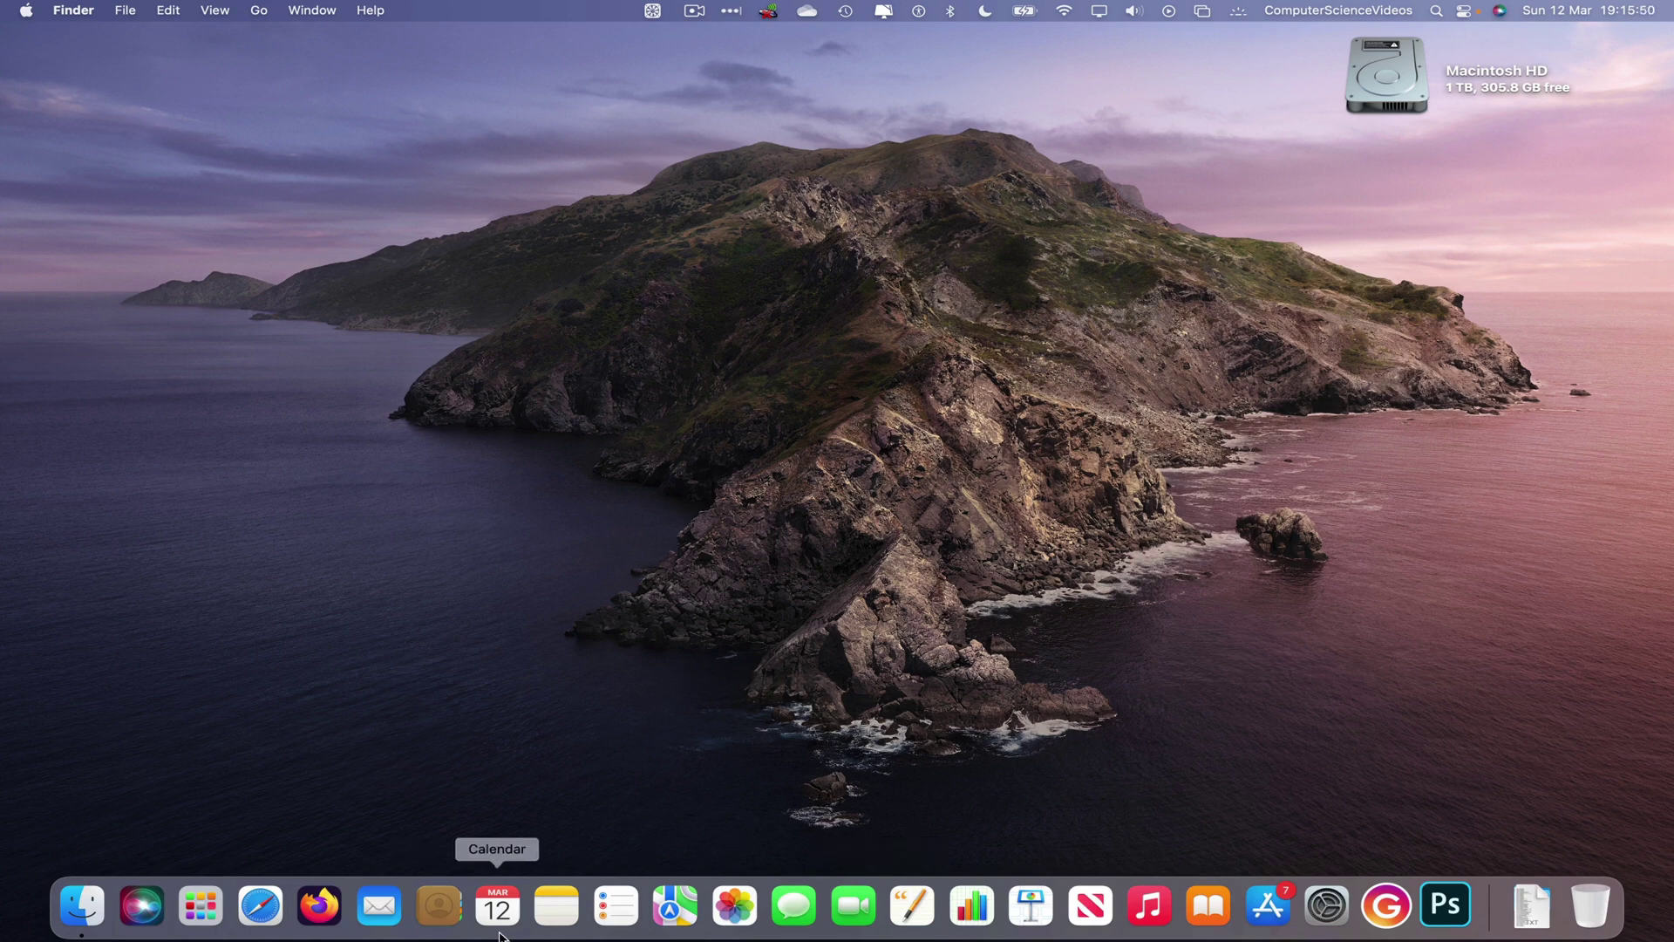
Launch and quit Calendar, then drag its icon from the Dock onto the desktop
left_click(504, 927)
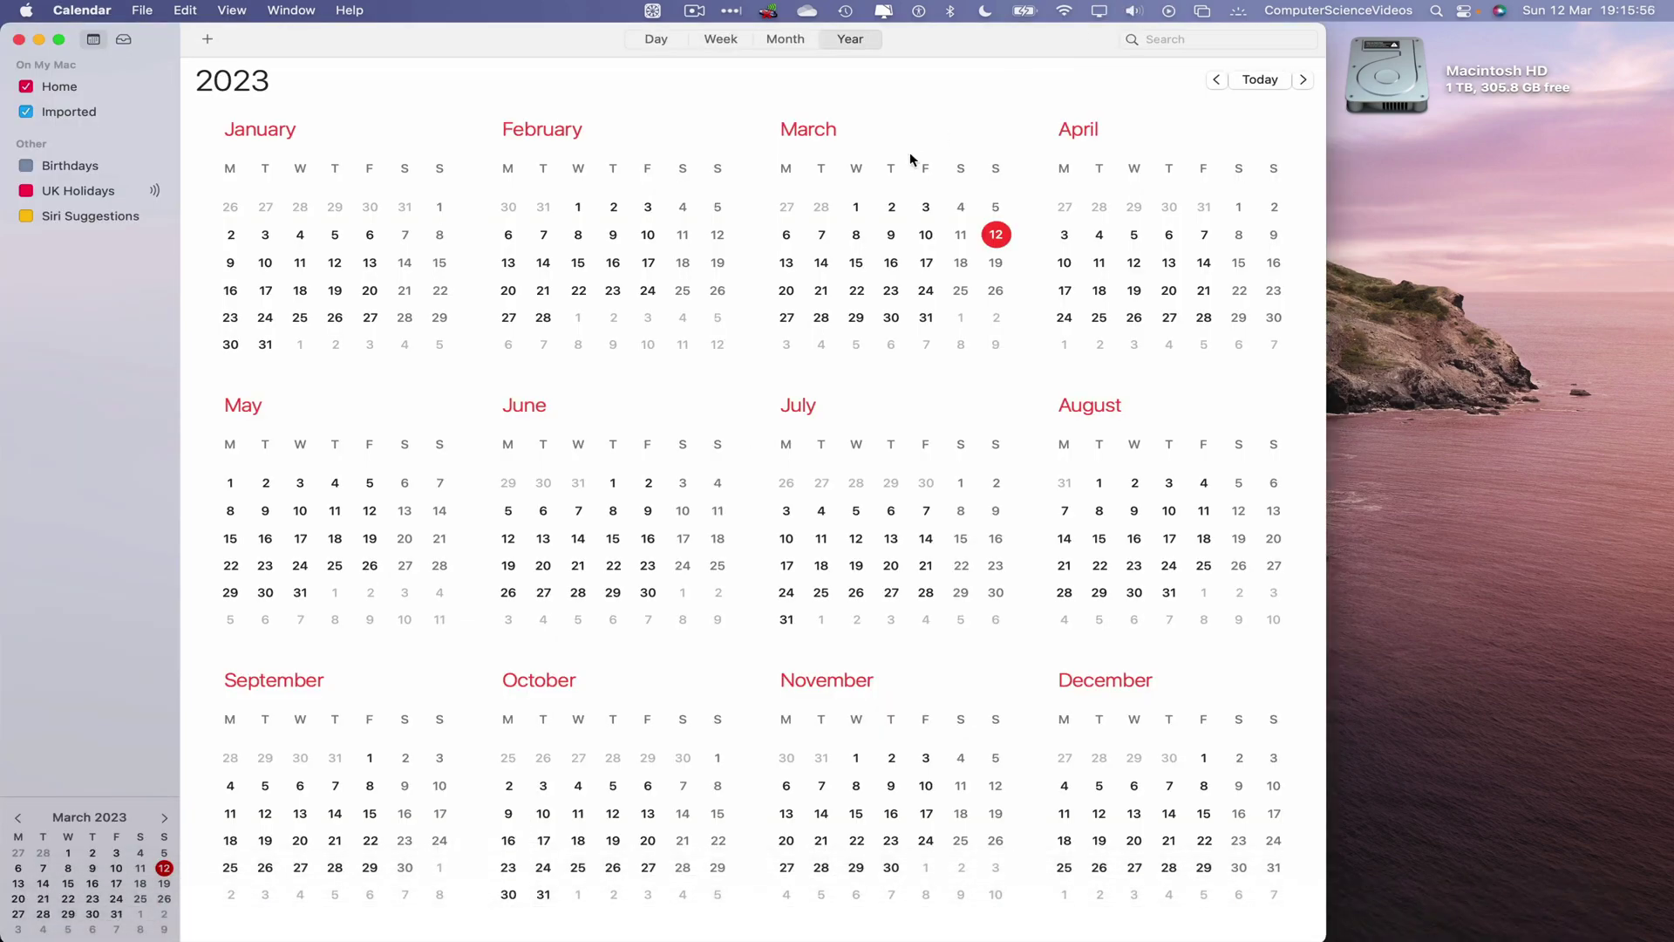
left_click(81, 8)
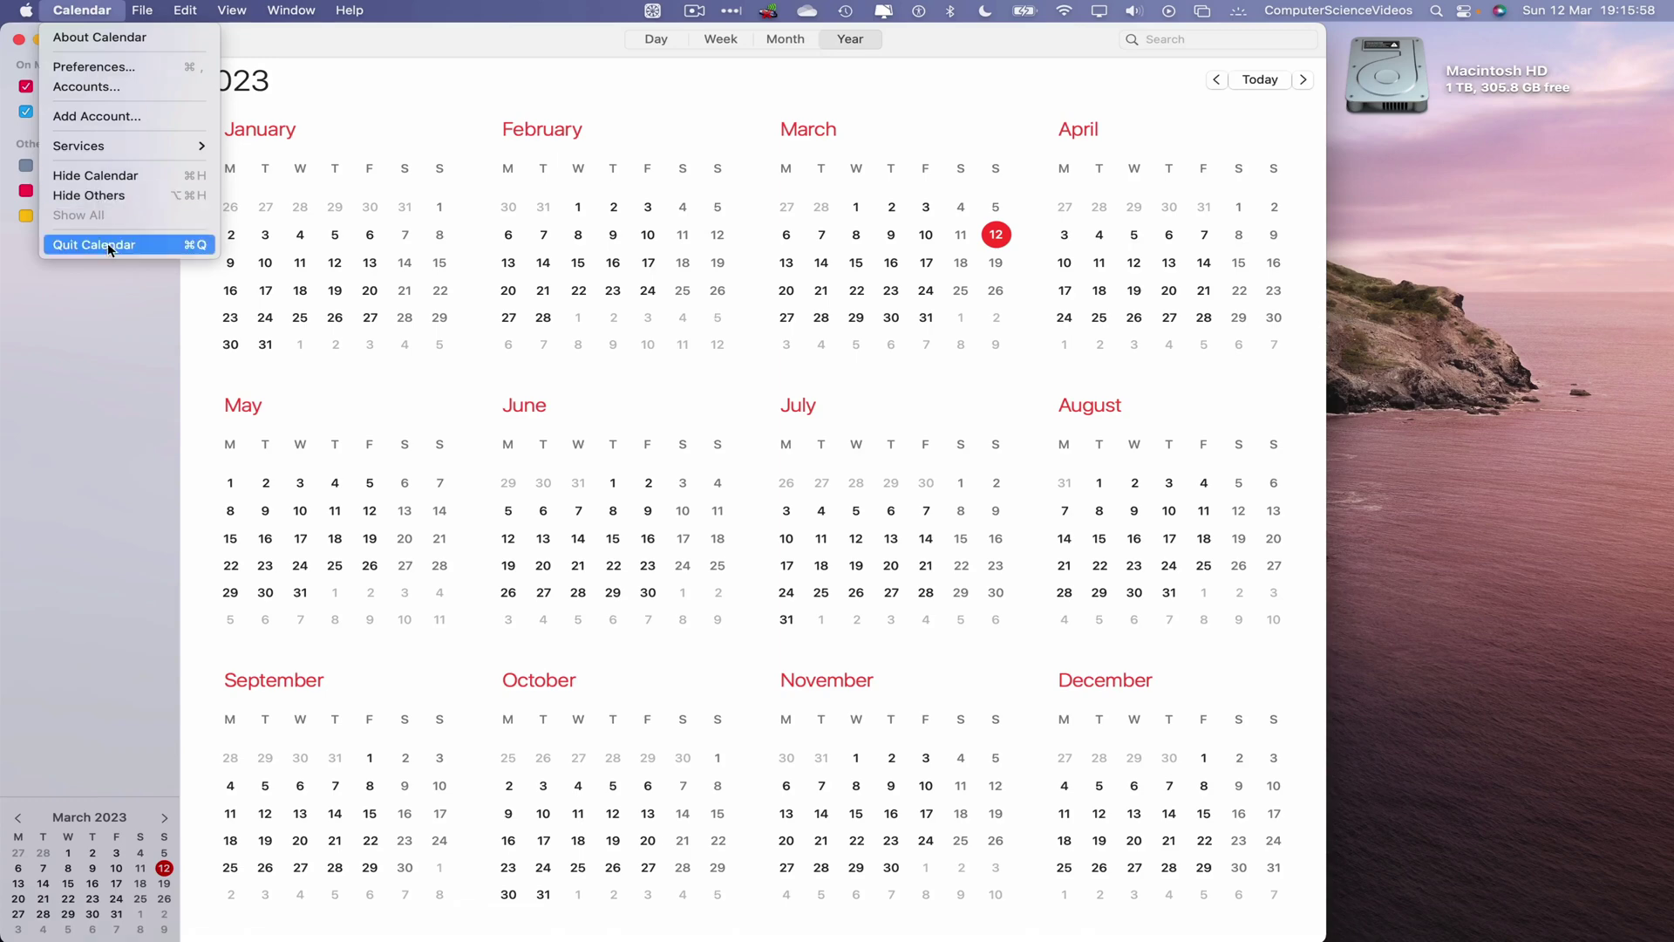
left_click(108, 241)
mouse_move(497, 906)
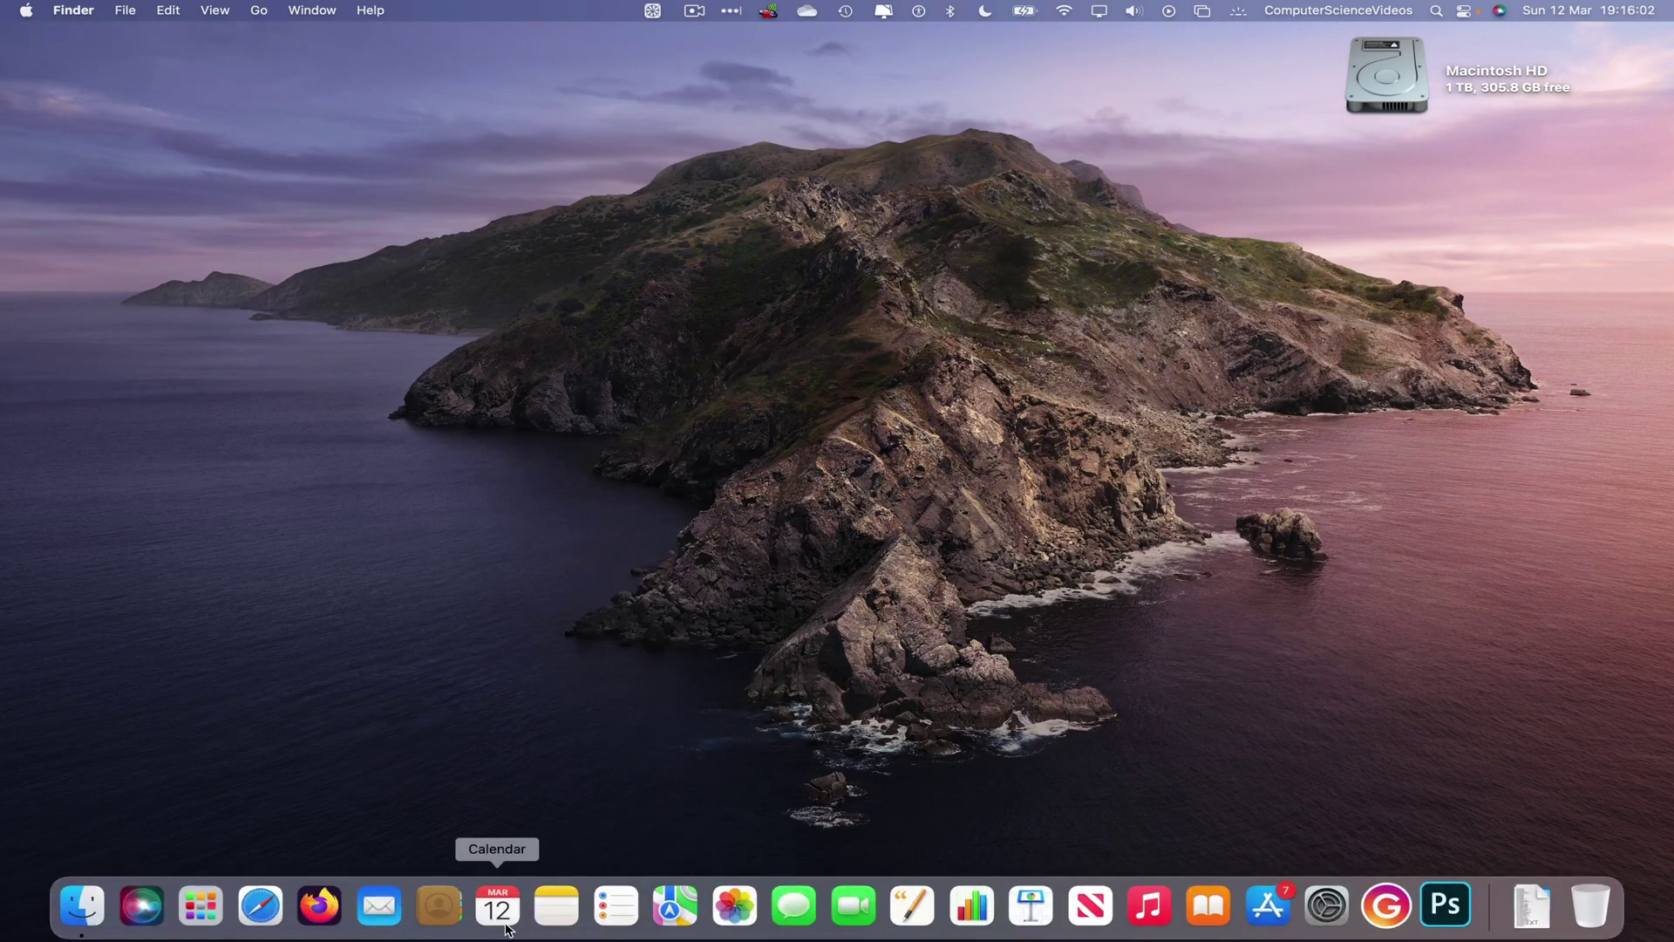
left_click_drag(506, 928, 835, 561)
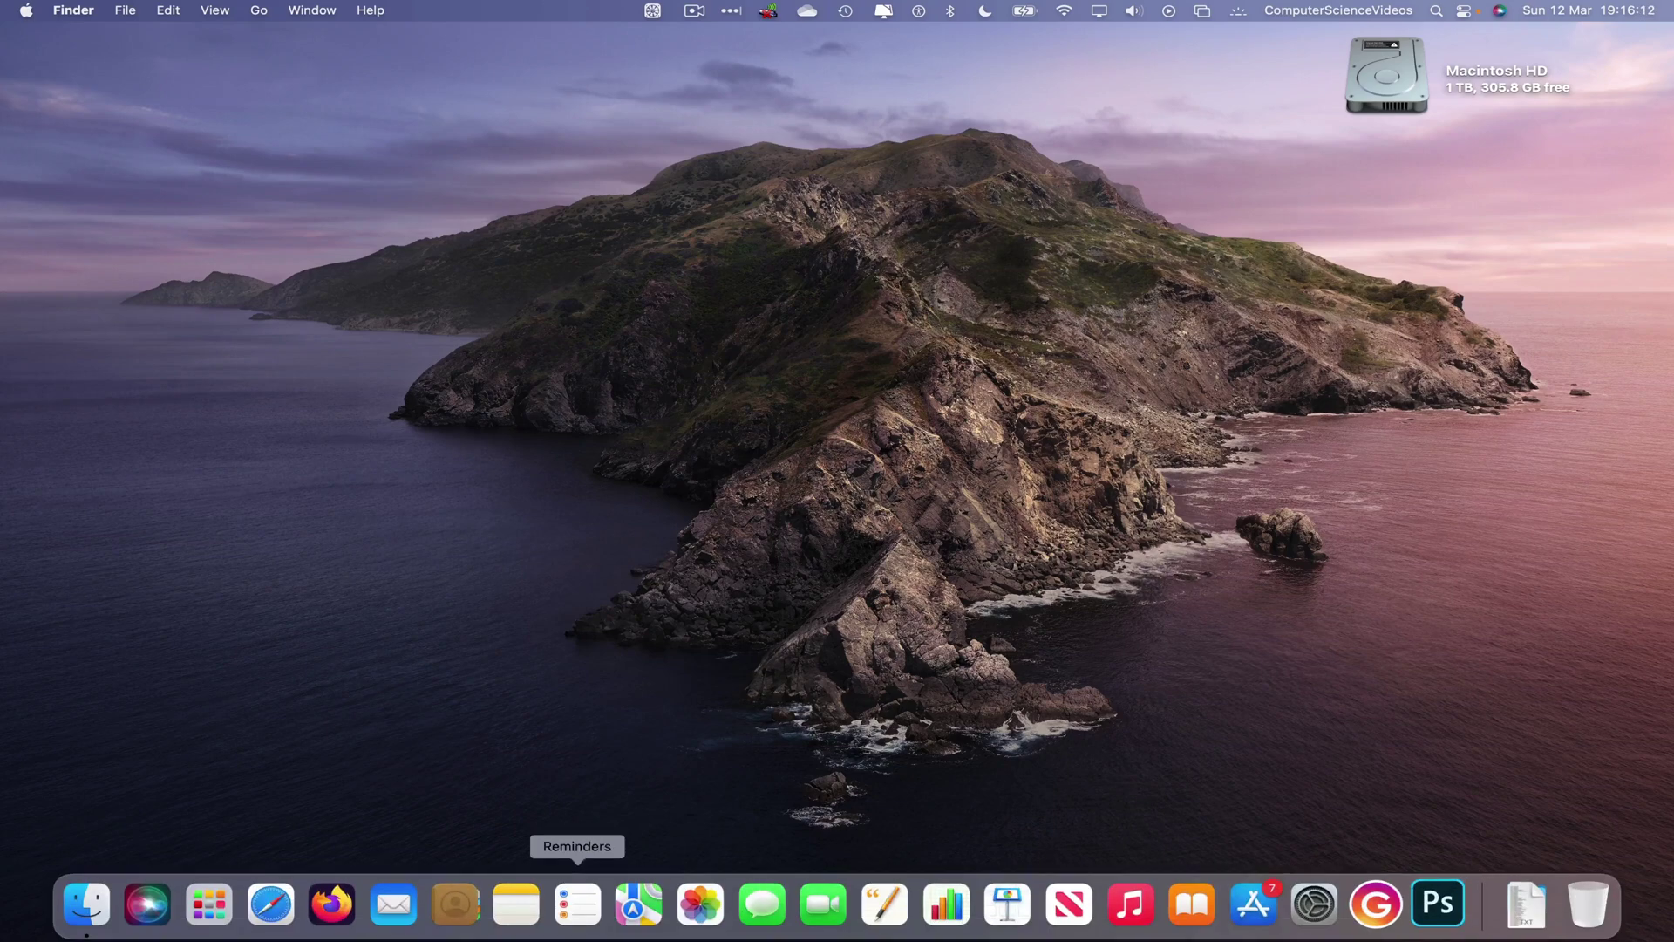
mouse_move(81, 916)
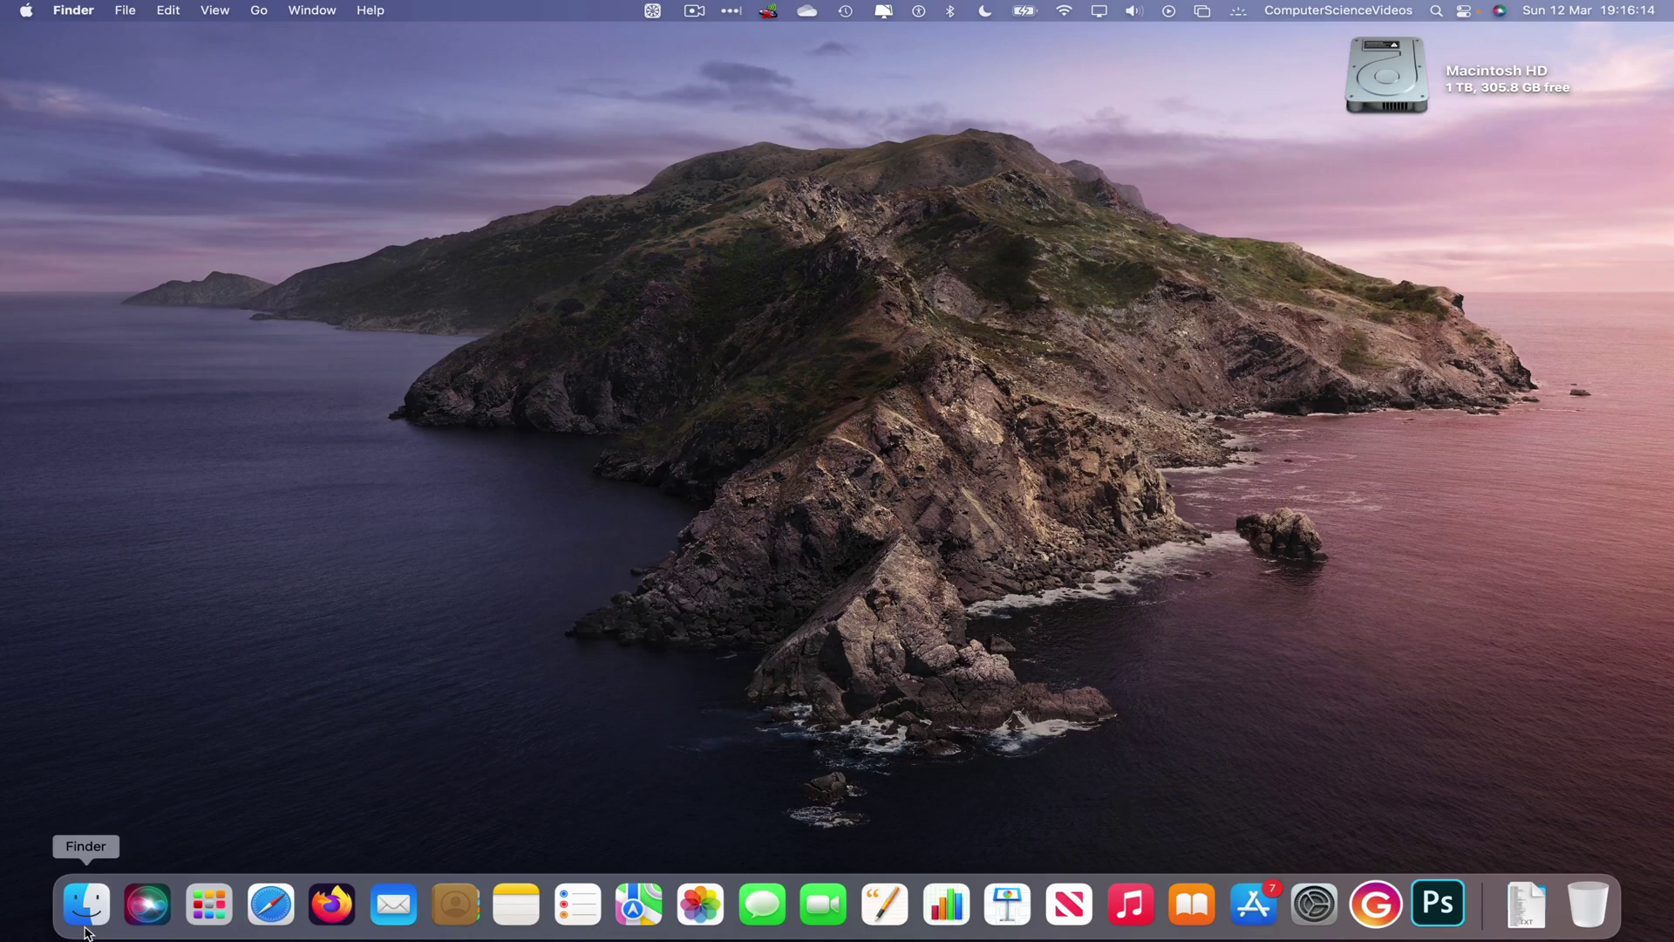
Show Finder's Applications folder as icons and drag Calendar.app into the Dock
left_click(86, 905)
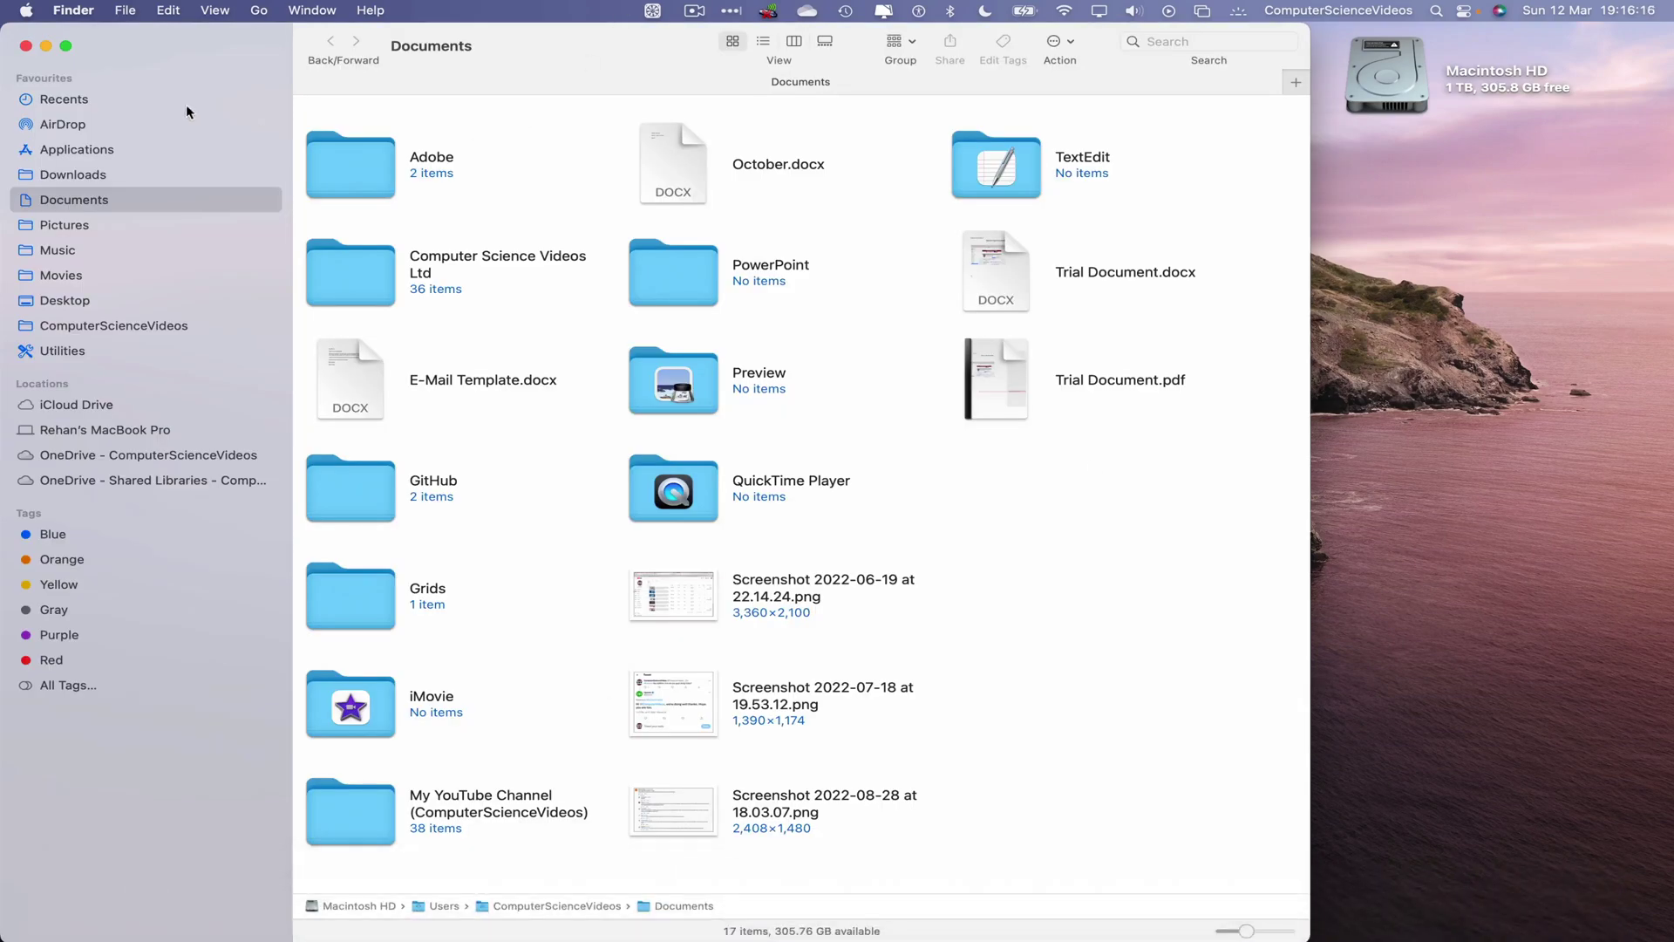
left_click(105, 149)
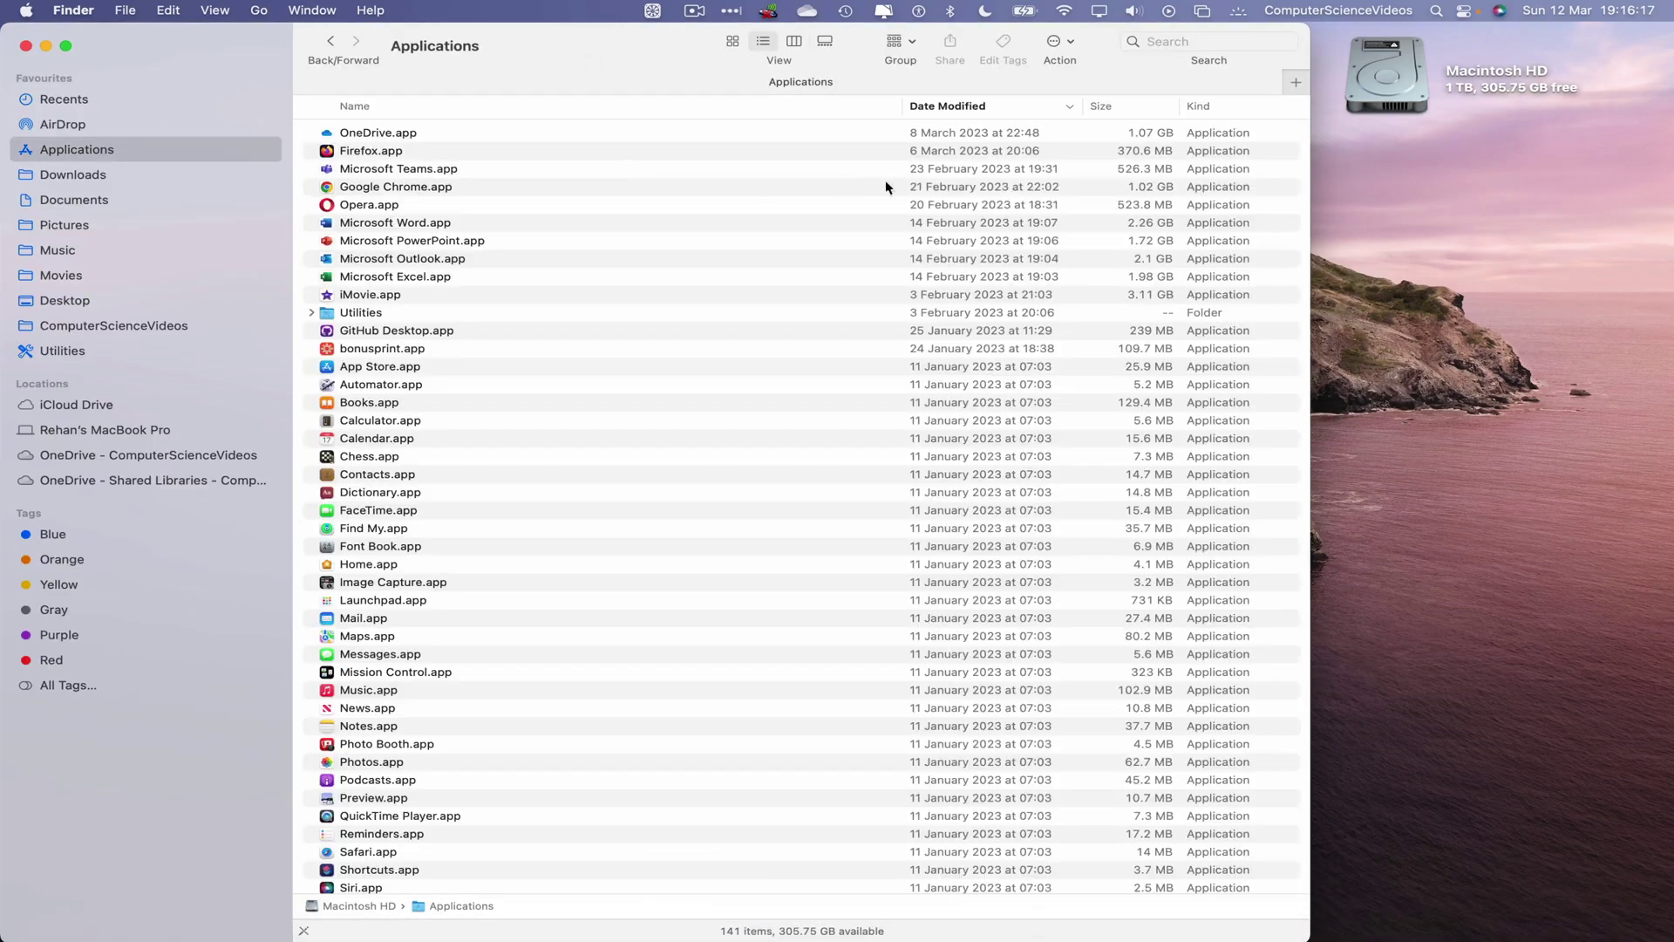
left_click(732, 42)
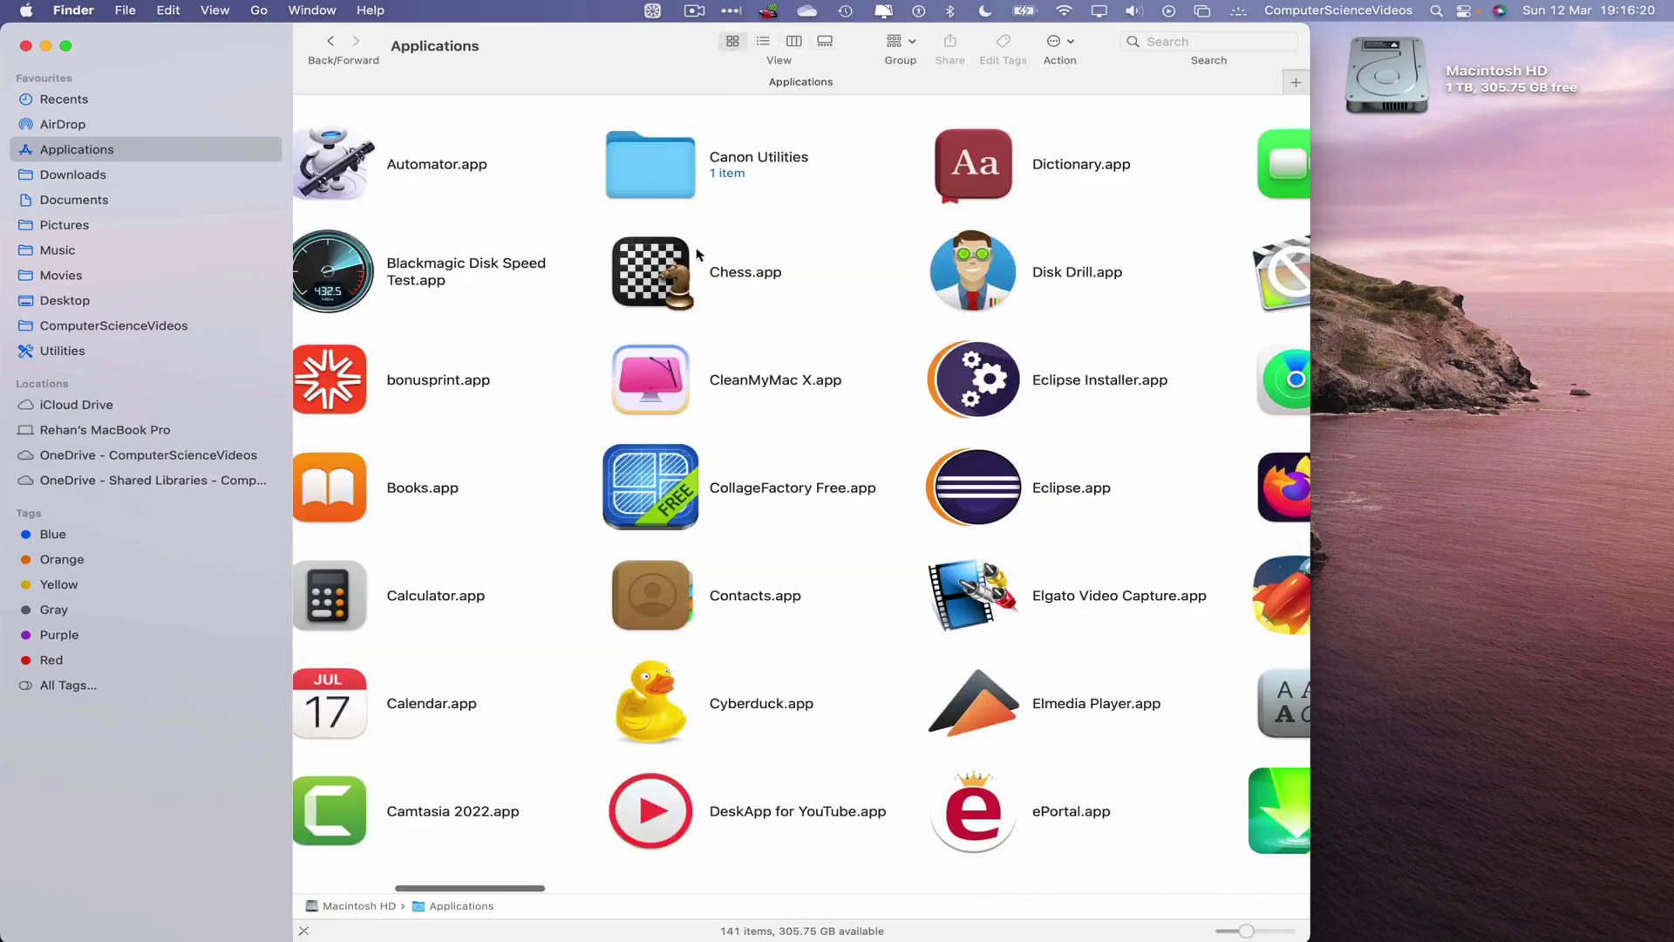
type("calc")
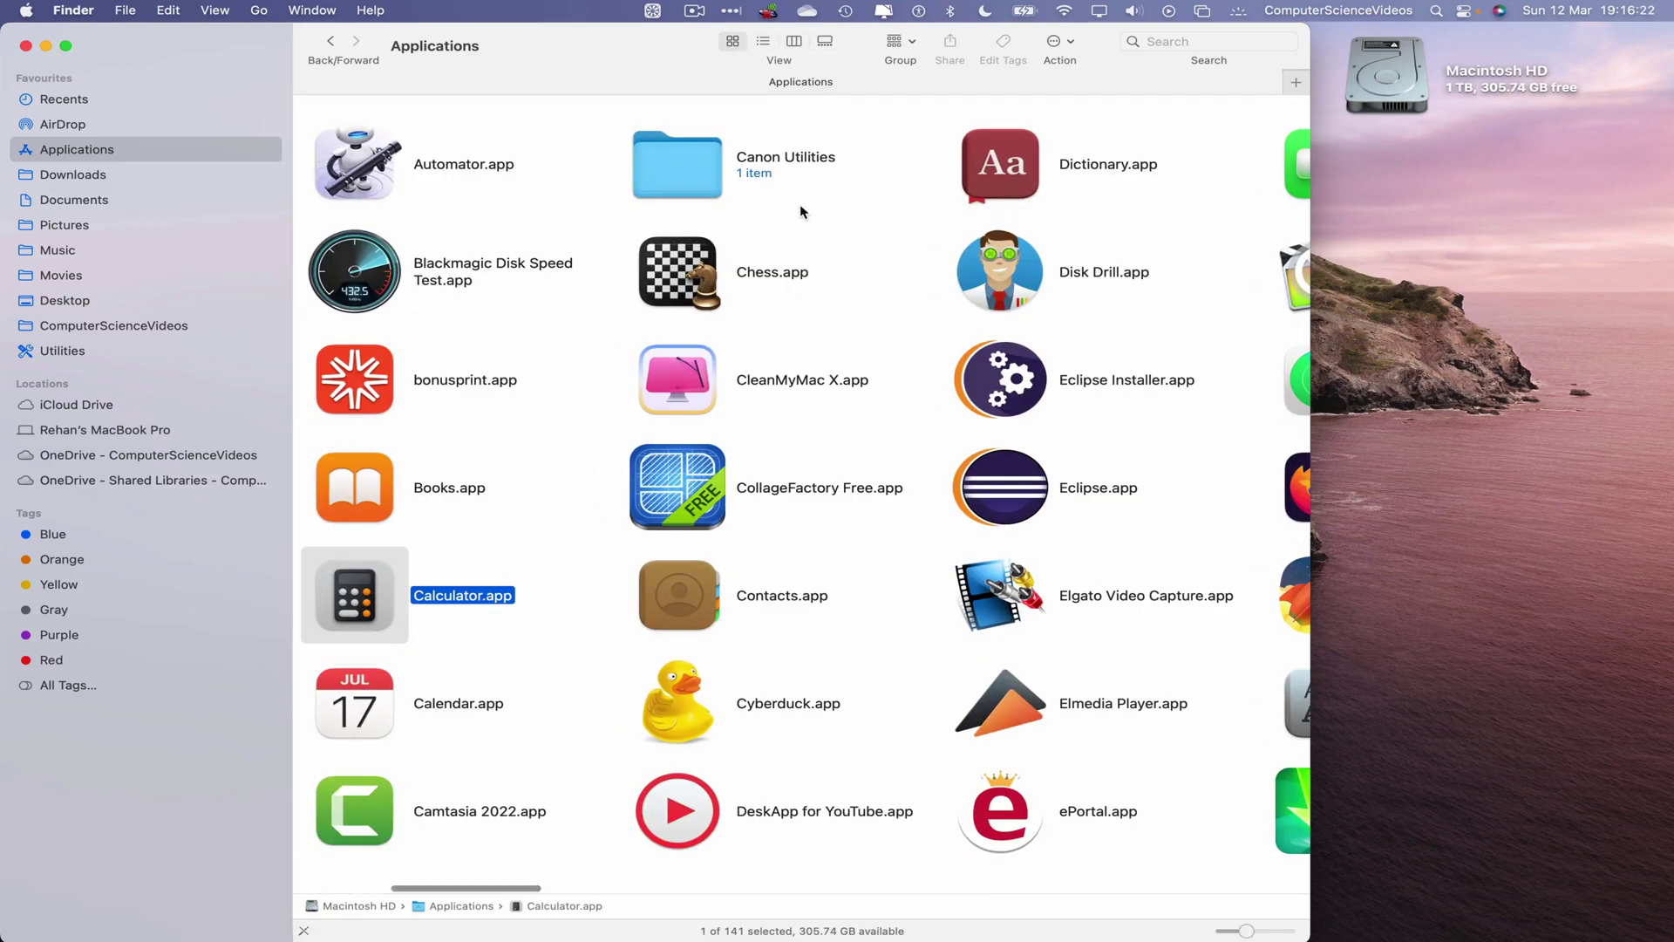
mouse_move(340, 706)
left_mouse_down()
mouse_move(469, 690)
mouse_move(484, 915)
left_mouse_up()
Close the Finder window, then launch the re-added Calendar from the Dock and quit it
left_click(559, 750)
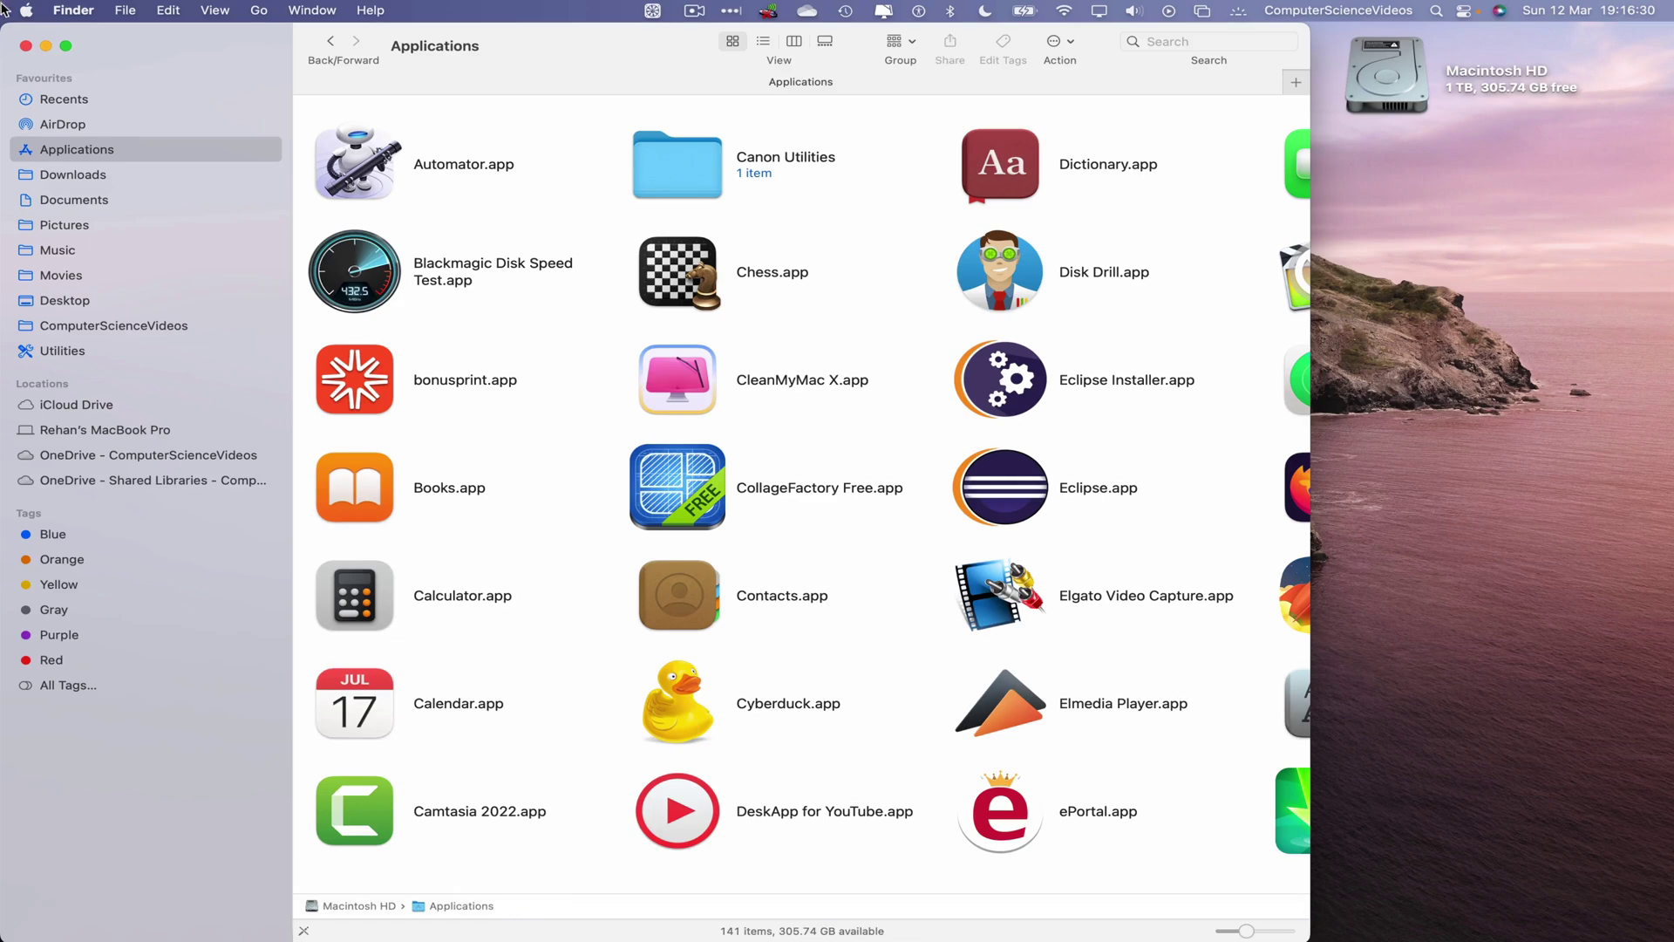
left_click(24, 45)
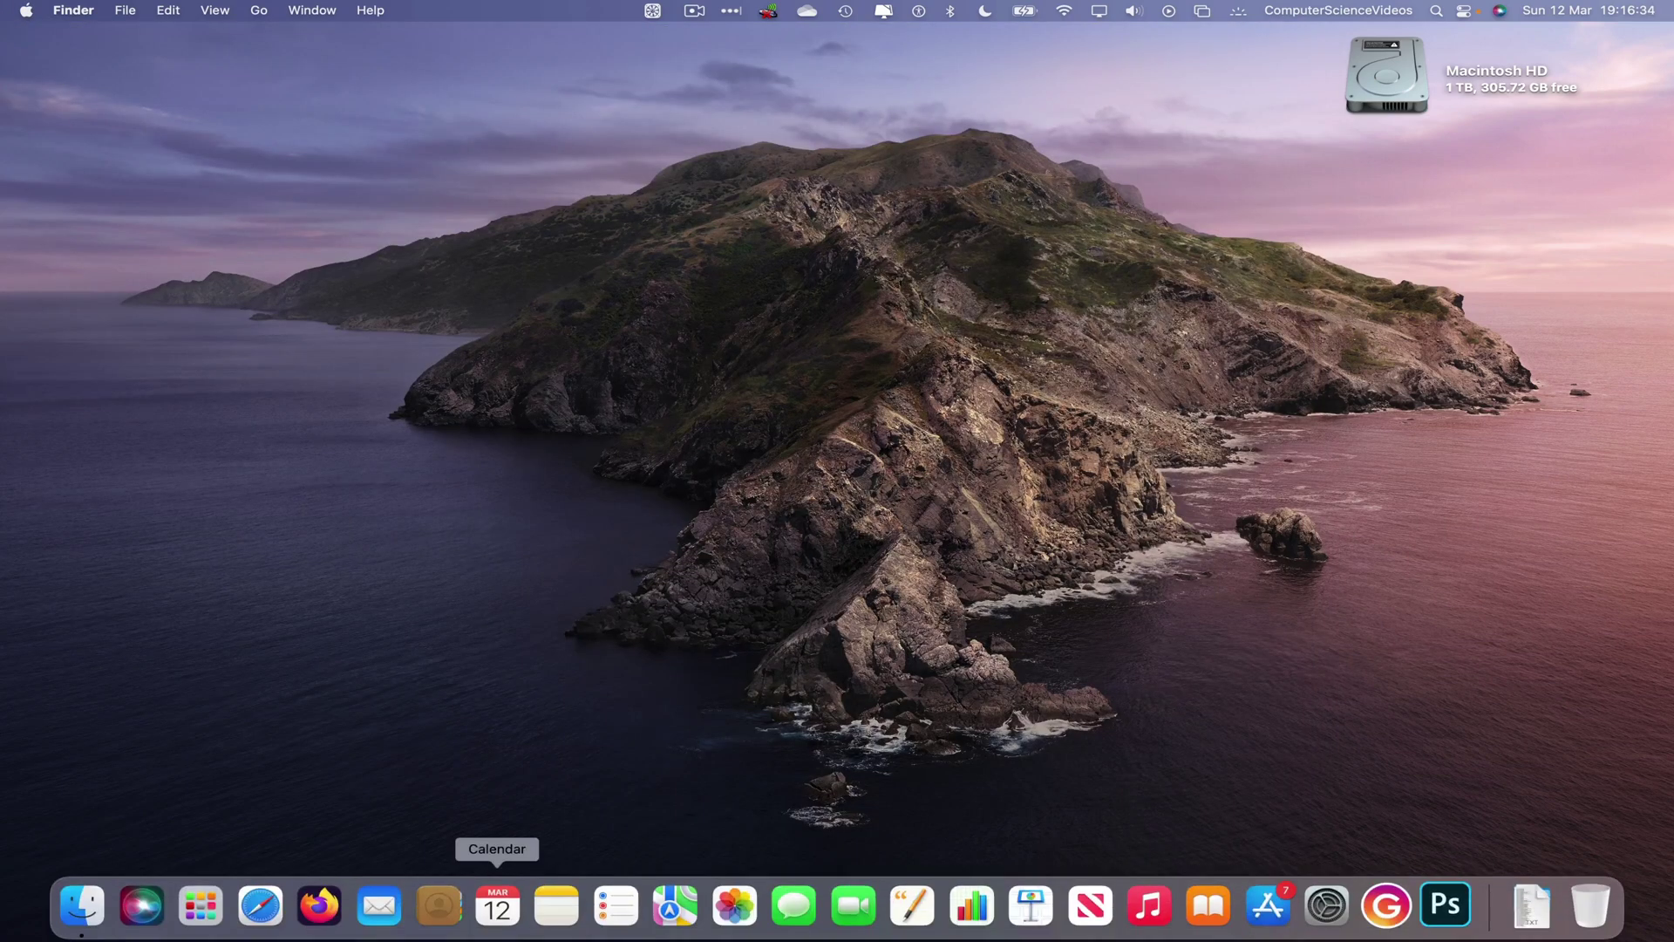
left_click(504, 930)
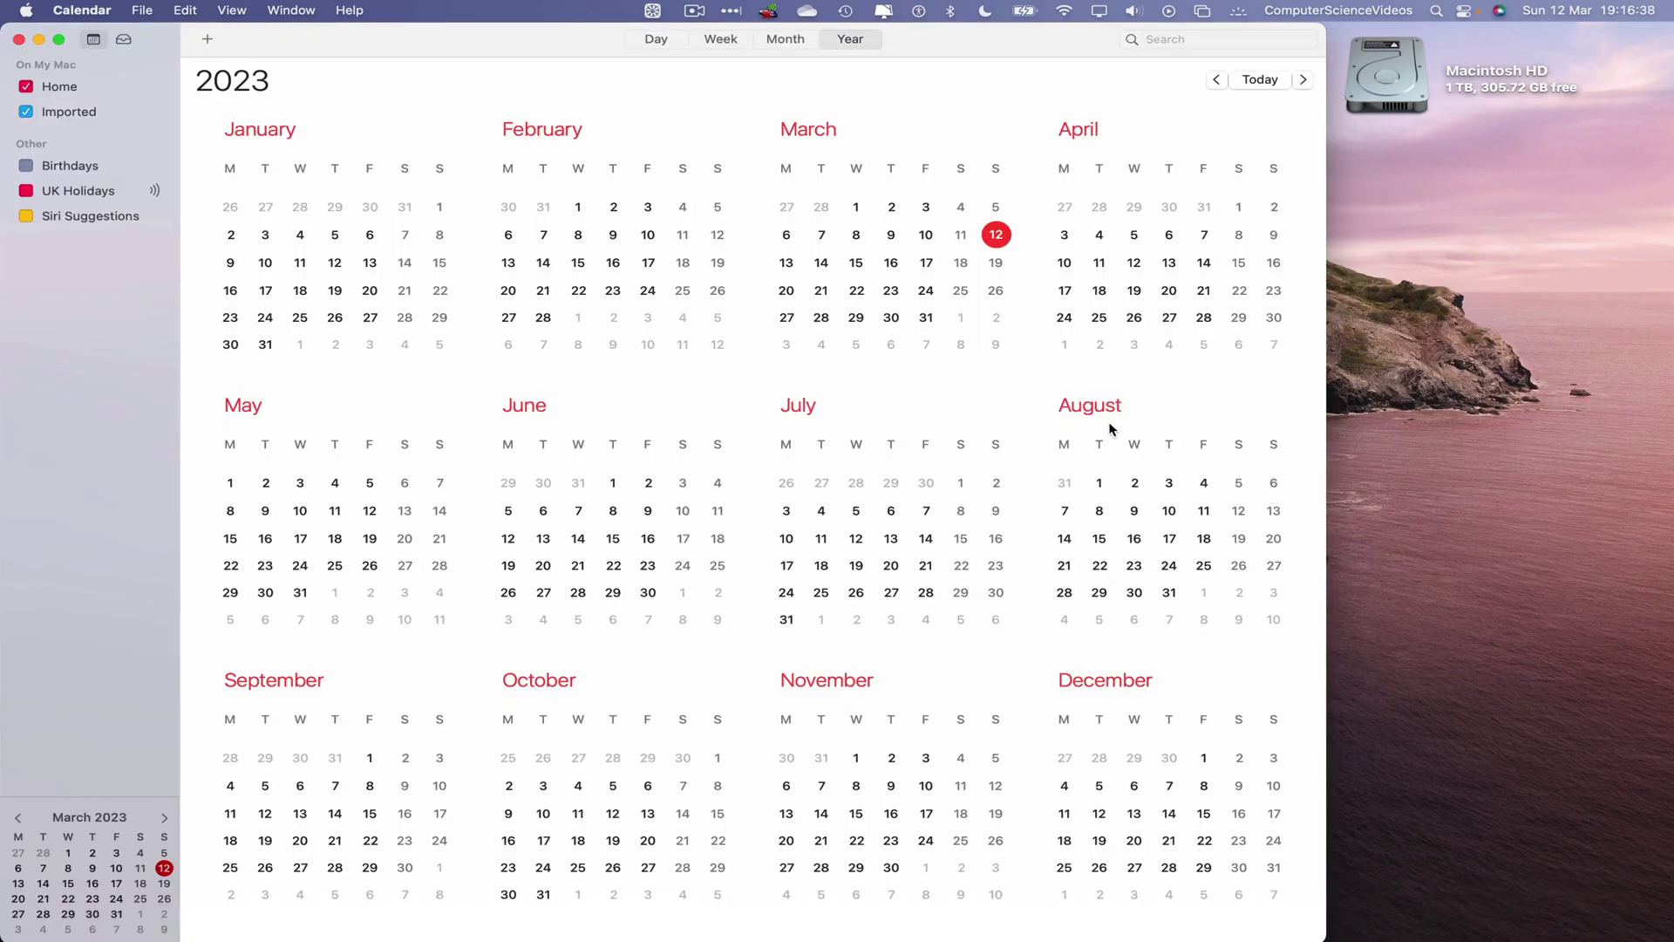
left_click(80, 10)
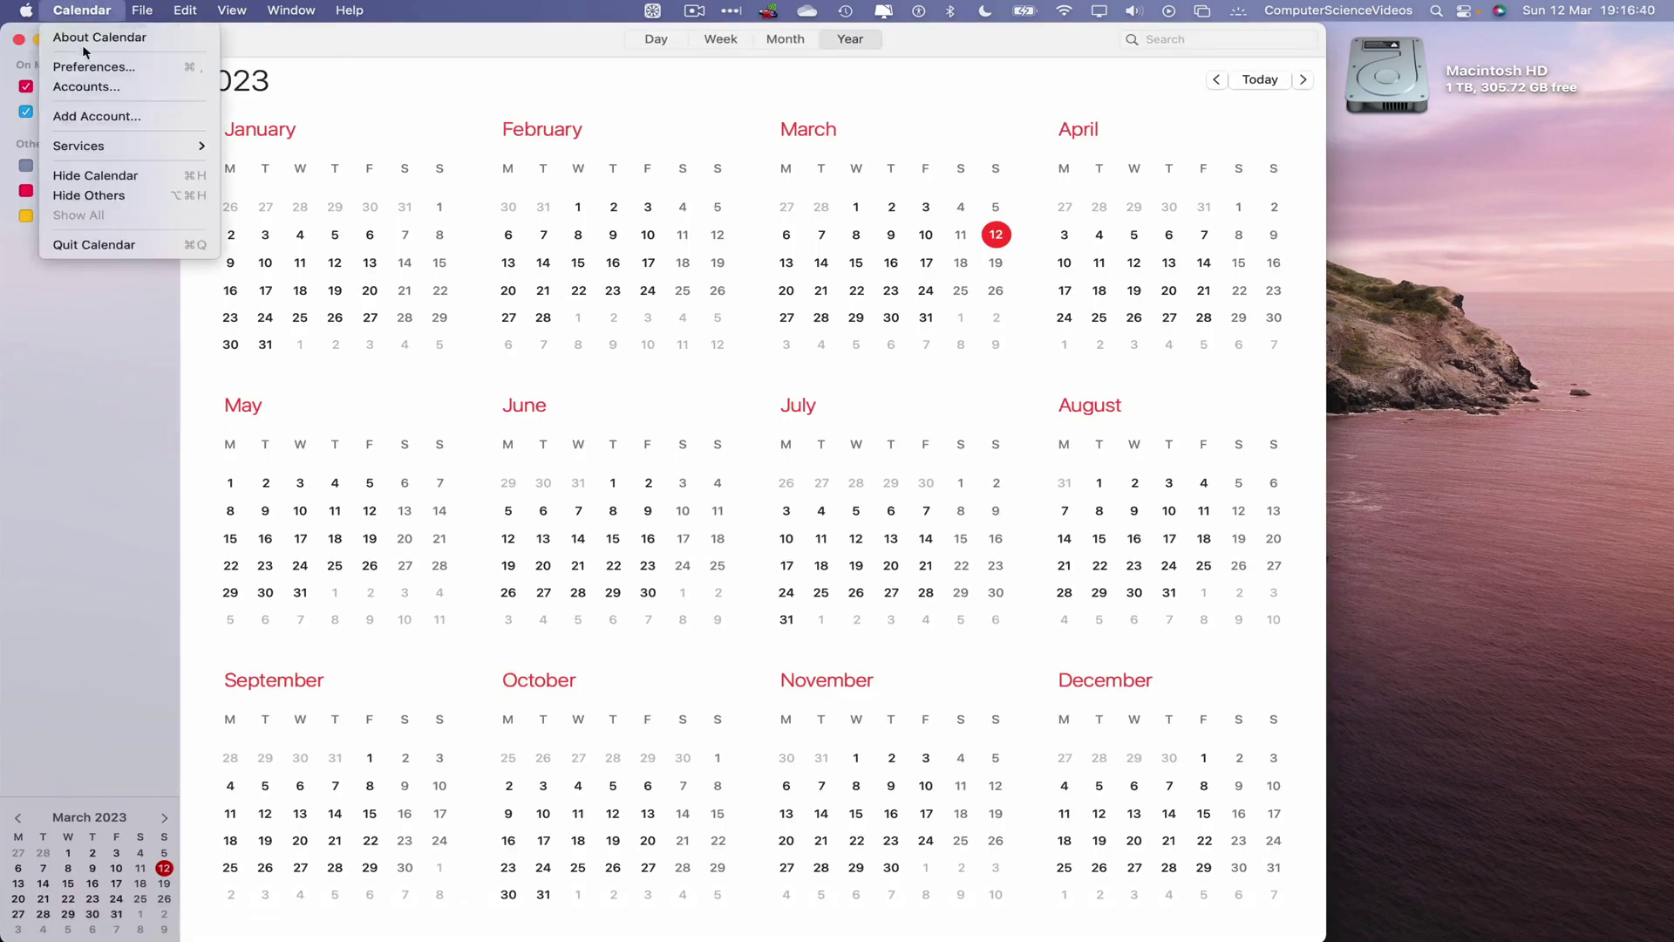
left_click(117, 245)
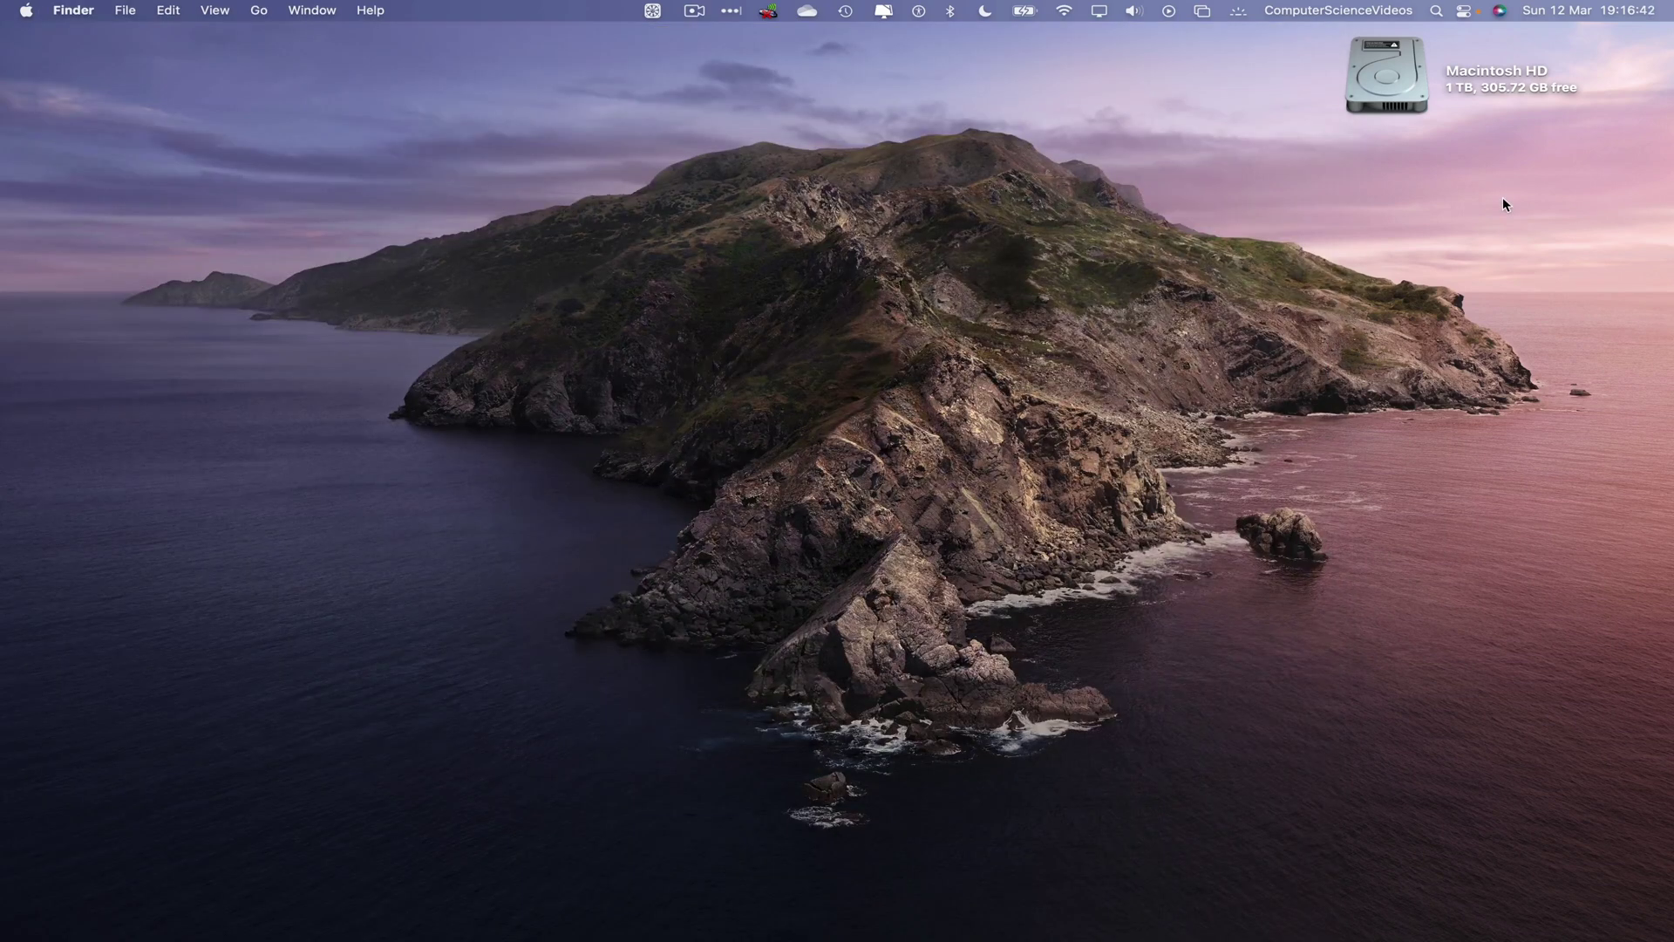